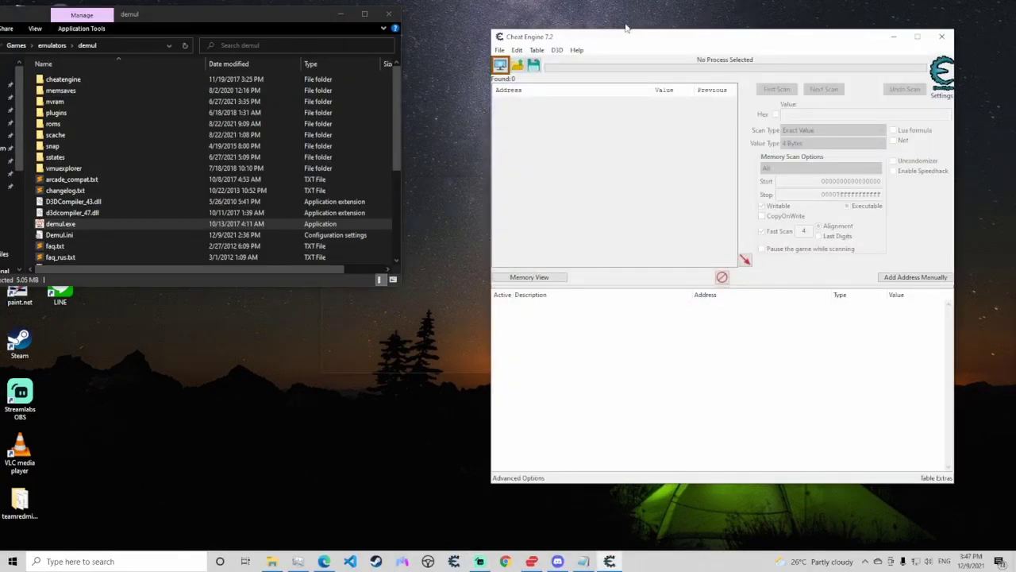
# Show all file types in the demul cheat tables folder and load the cheat table vf4_evo.CT
pyautogui.moveTo(626, 28); pyautogui.dragTo(619, 18)
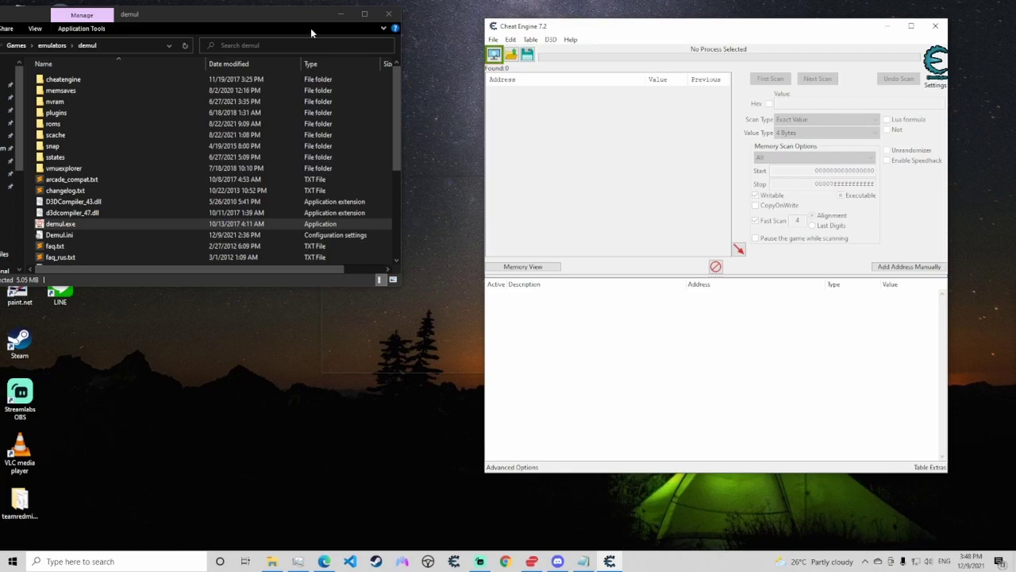
pyautogui.click(512, 56)
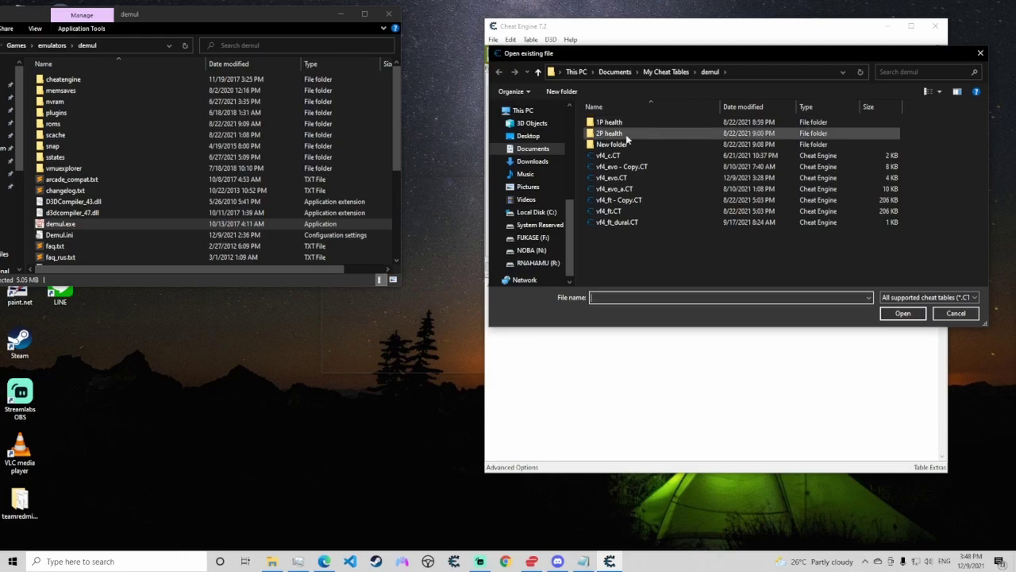
pyautogui.click(913, 297)
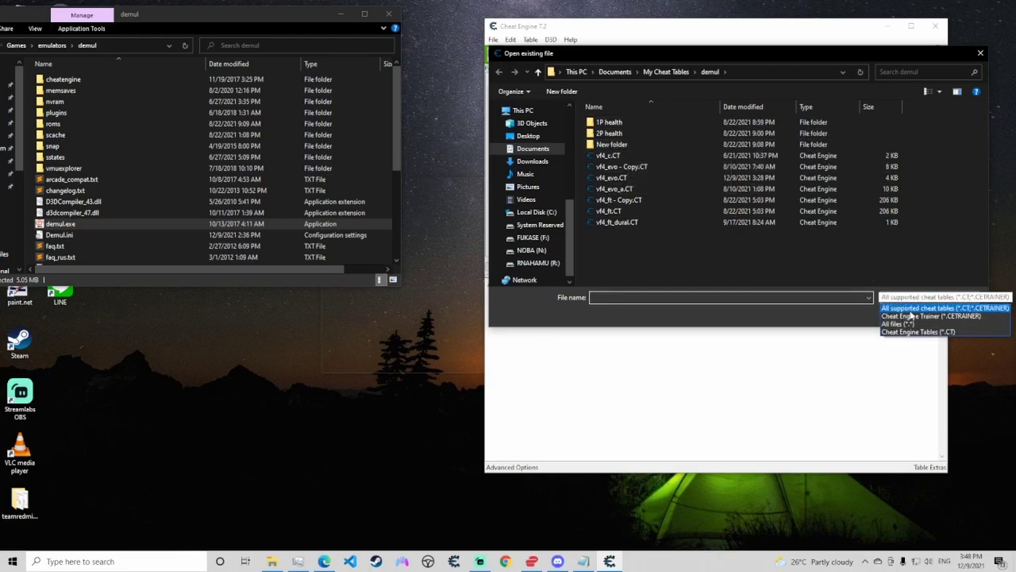
pyautogui.click(909, 323)
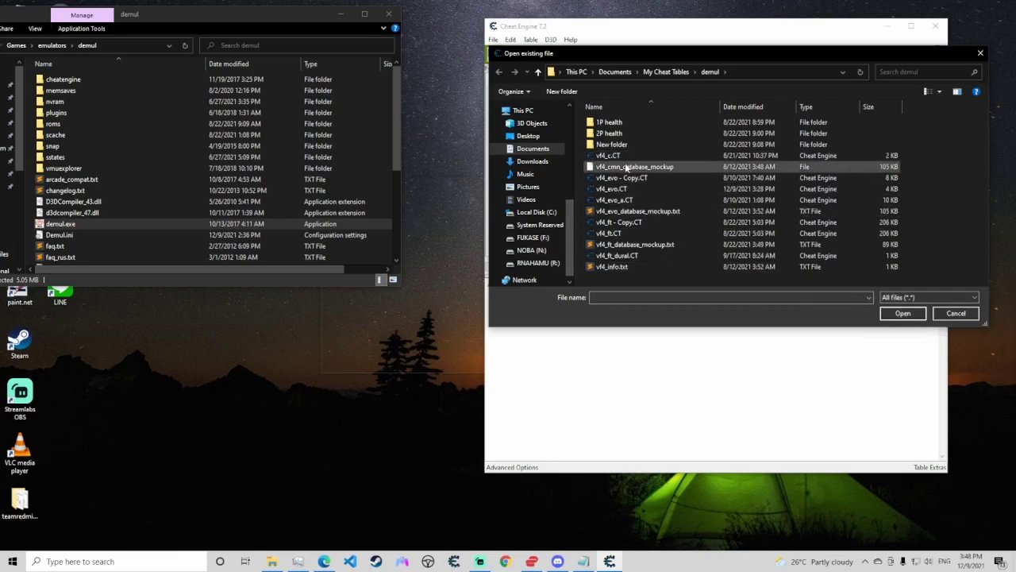
pyautogui.doubleClick(644, 199)
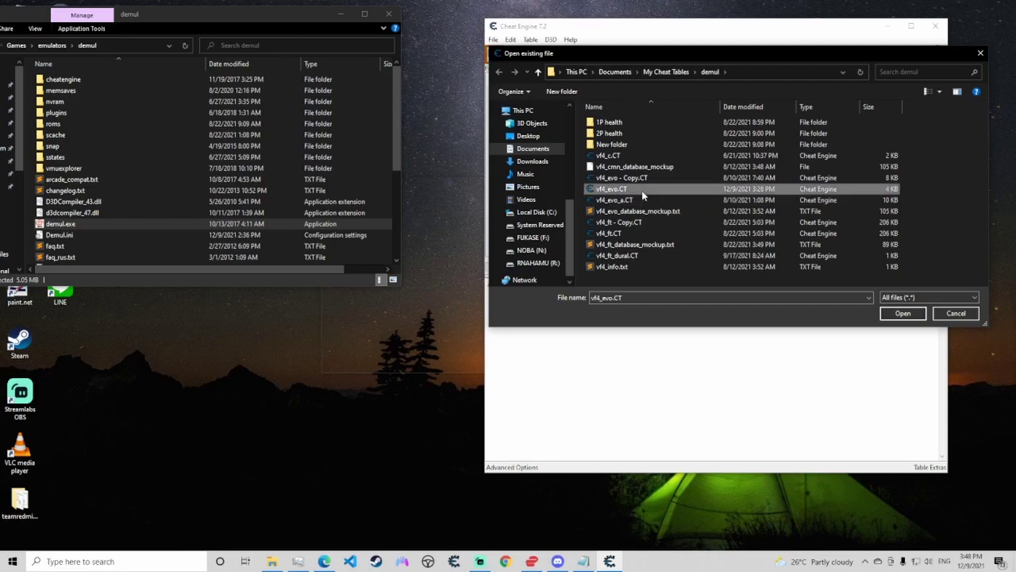
pyautogui.click(477, 140)
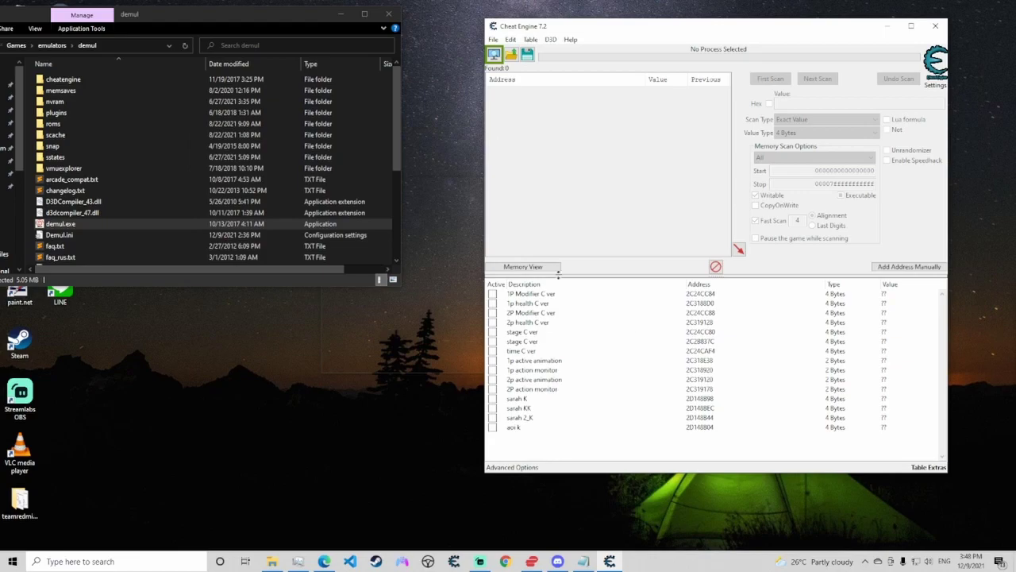
# Open vf4_evo_database_mockup.txt from the cheat tables folder in the text editor, skim its entries, and close the file dialog
pyautogui.click(511, 54)
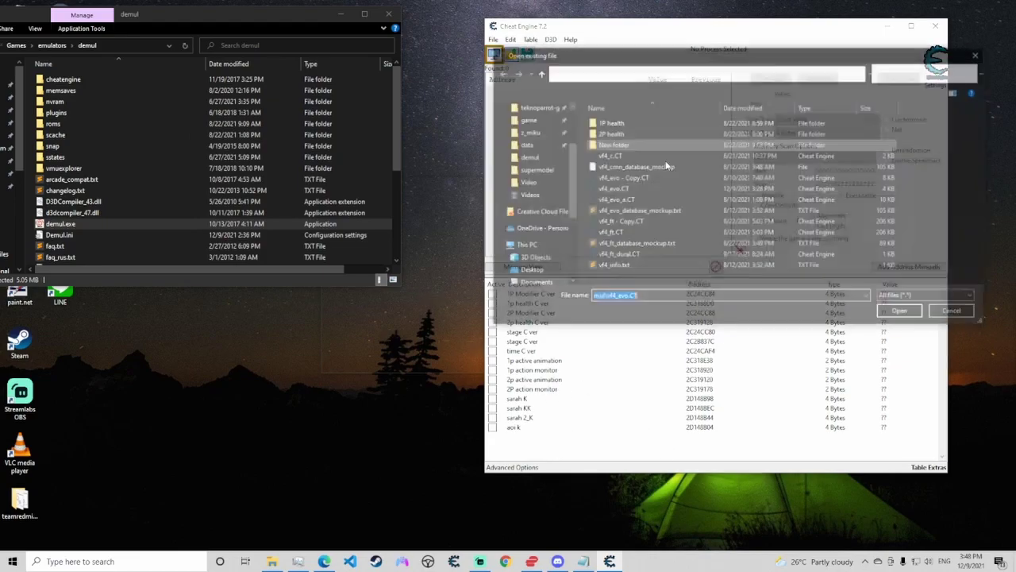
pyautogui.rightClick(646, 212)
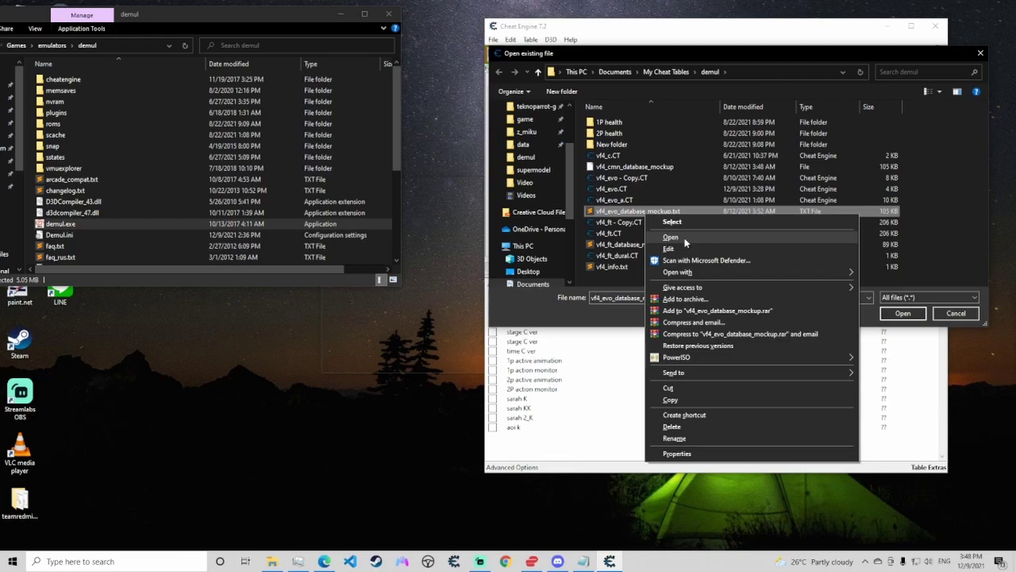
pyautogui.click(685, 239)
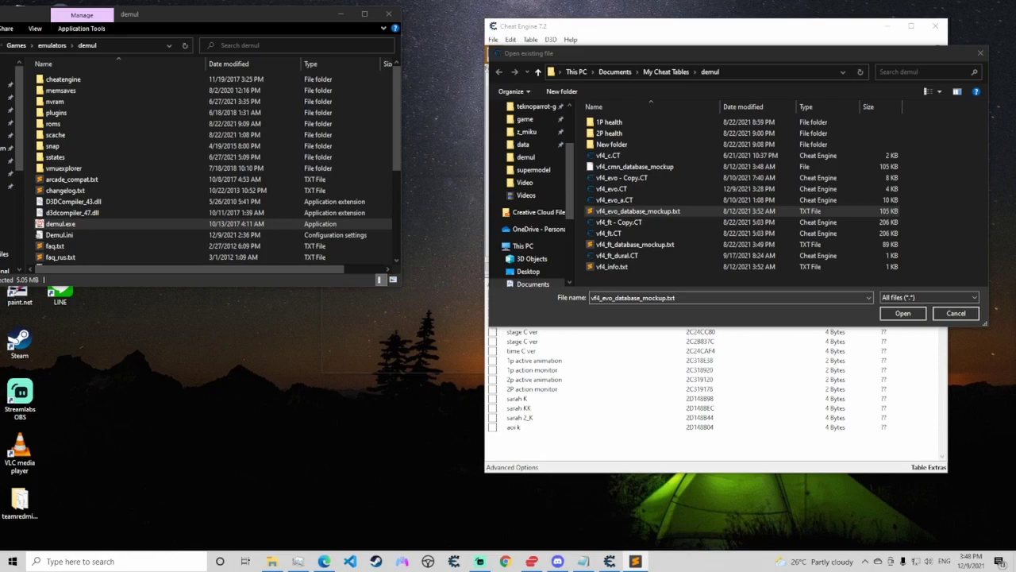
pyautogui.click(341, 15)
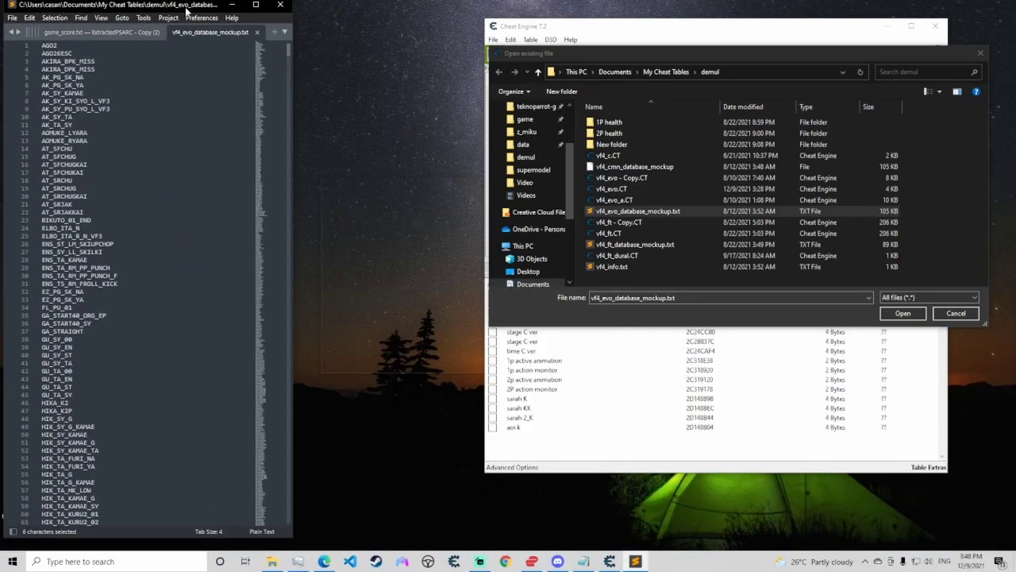
pyautogui.moveTo(183, 14); pyautogui.dragTo(221, 22)
pyautogui.scroll(-5, 172, 107)
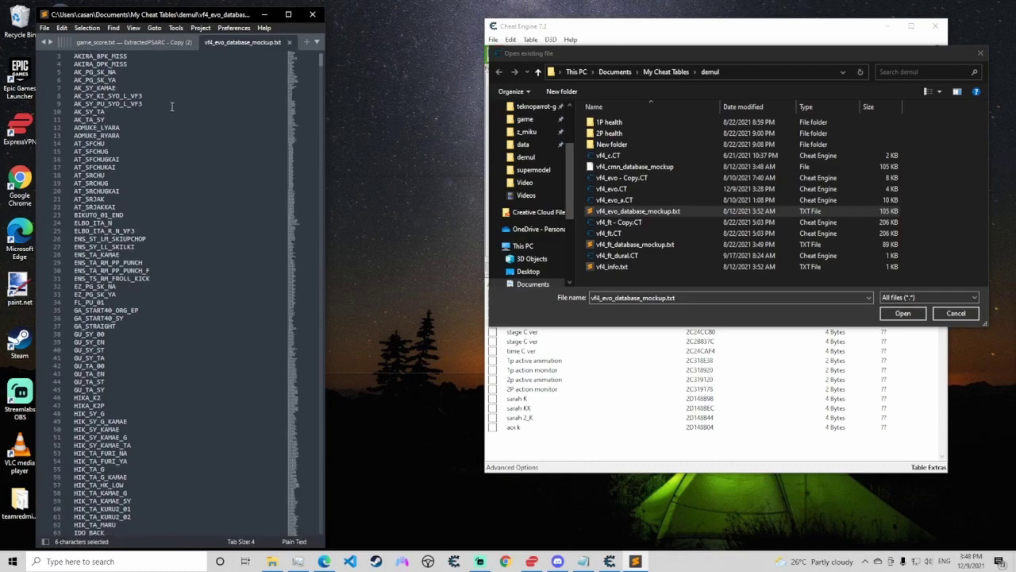
pyautogui.scroll(-5, 171, 106)
pyautogui.scroll(10, 172, 107)
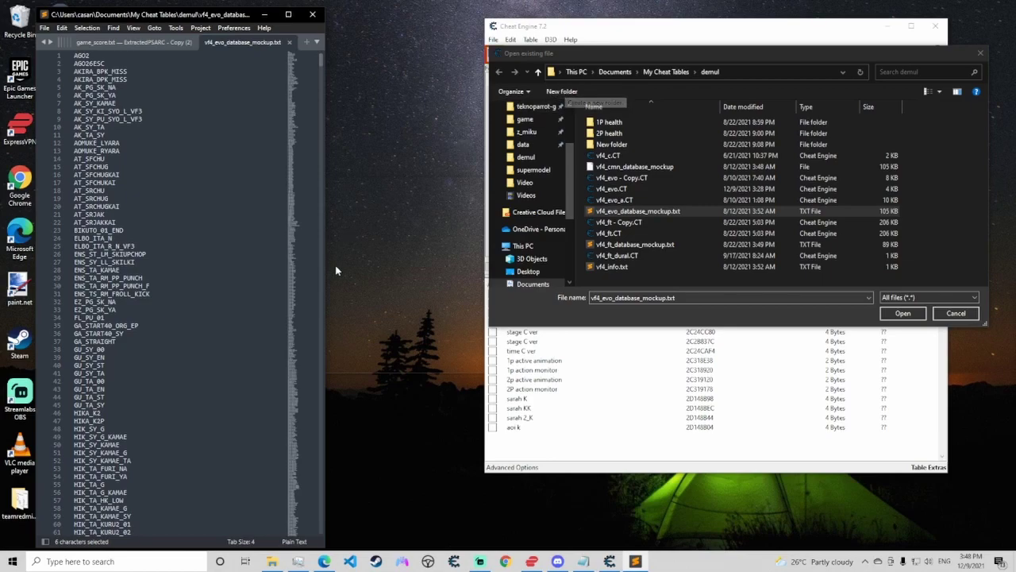
pyautogui.doubleClick(627, 159)
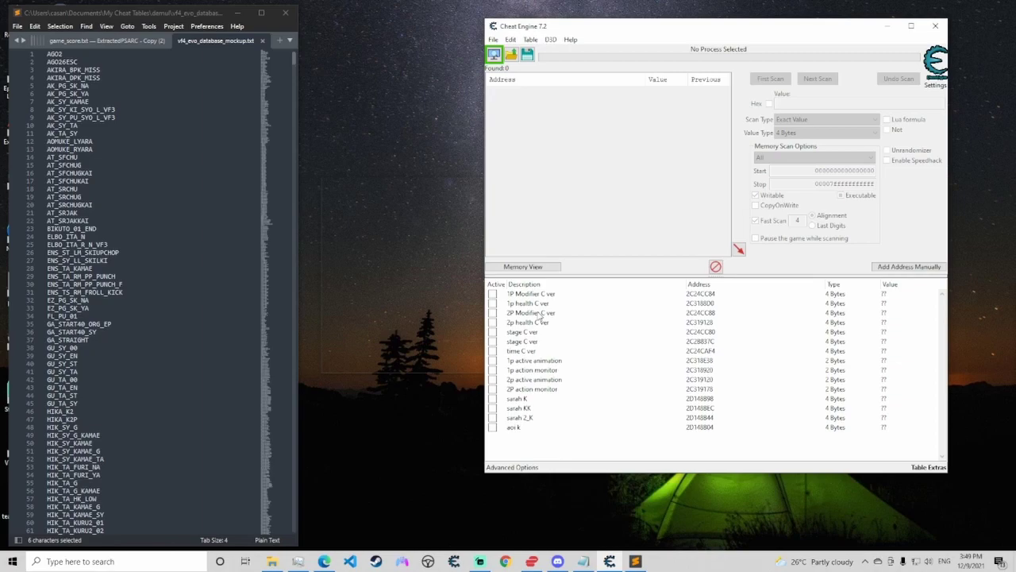
# Launch demul.exe from the demul folder, minimize the folder window, and move the emulator window clear of the text list
pyautogui.moveTo(273, 562)
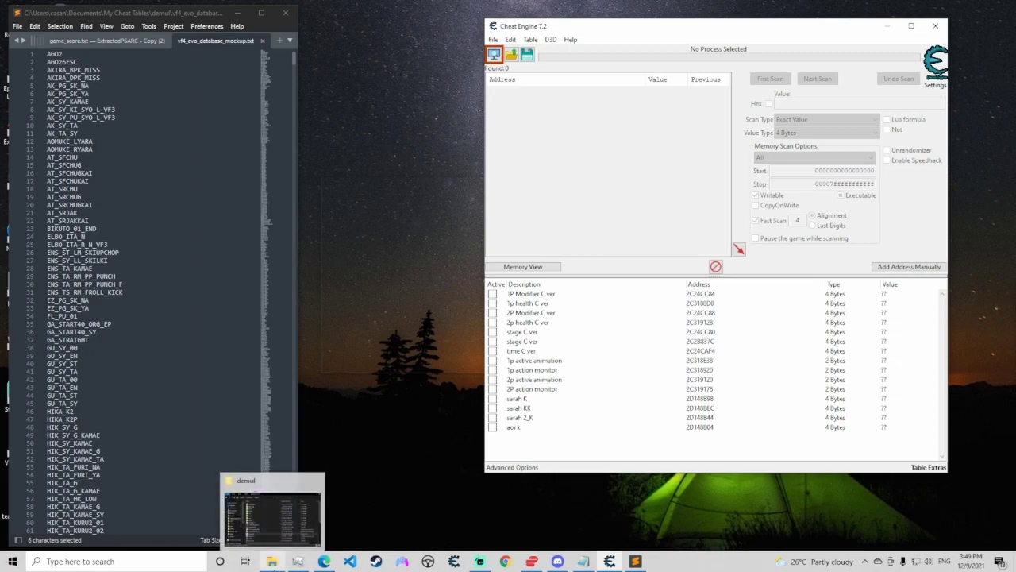
pyautogui.click(272, 518)
pyautogui.doubleClick(60, 224)
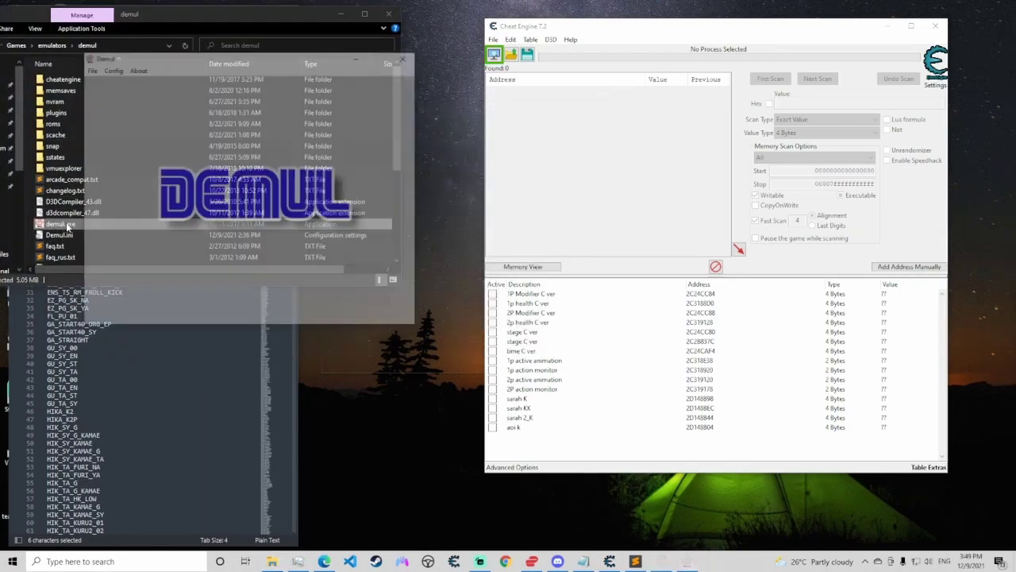
pyautogui.click(341, 13)
pyautogui.moveTo(146, 55); pyautogui.dragTo(391, 113)
# Review the emulator's control settings, including the Arcade Joy 1 and Joy 2 mappings and the save and load state hotkeys, without changing them
pyautogui.click(357, 126)
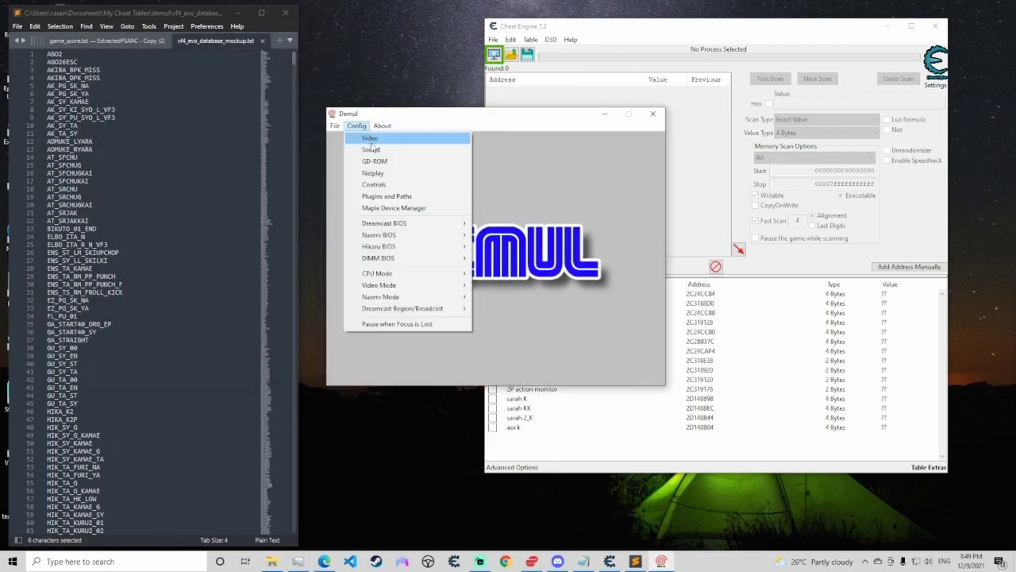
pyautogui.click(384, 183)
pyautogui.click(363, 199)
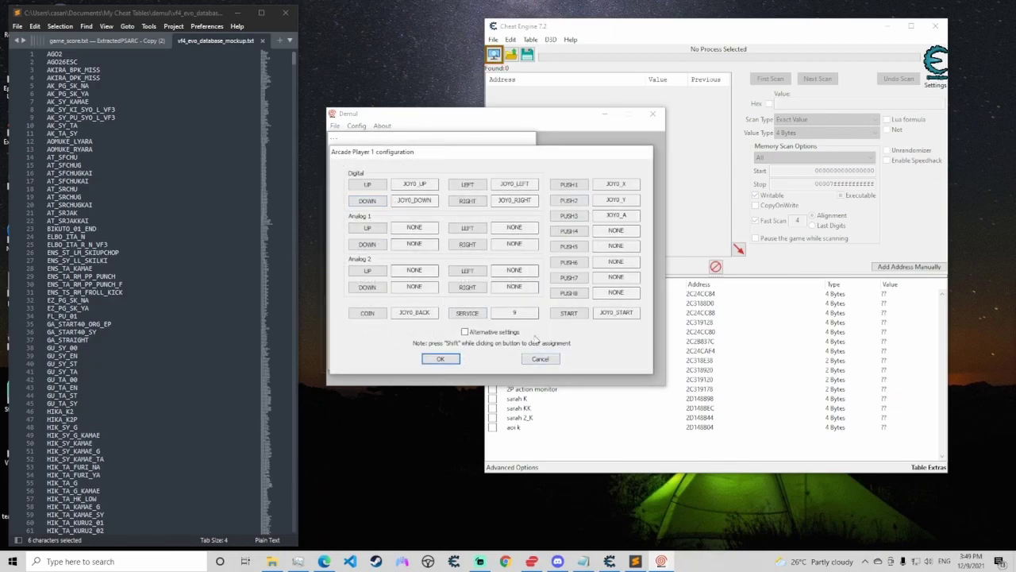
pyautogui.click(540, 363)
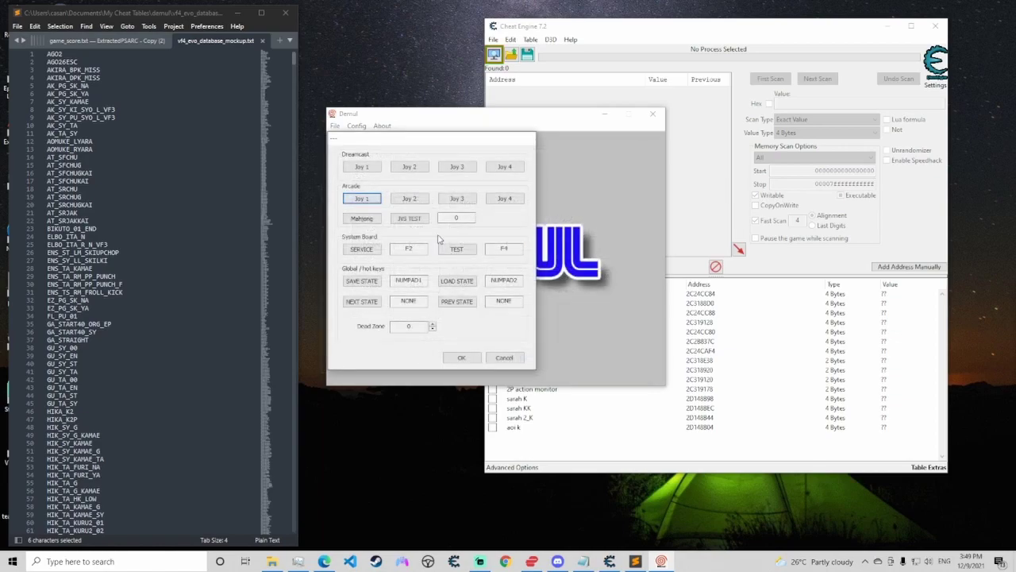
pyautogui.click(413, 200)
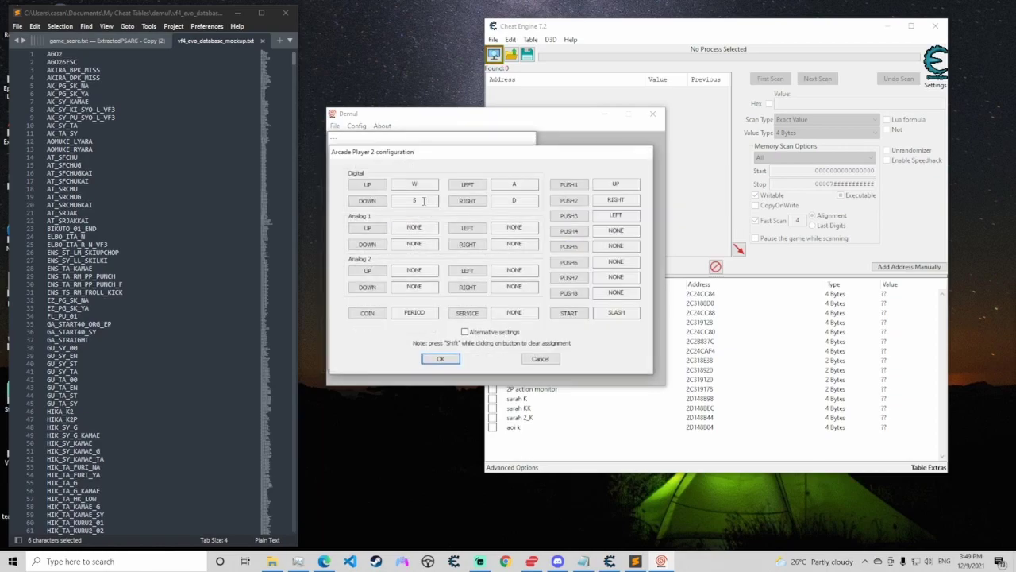
pyautogui.click(540, 358)
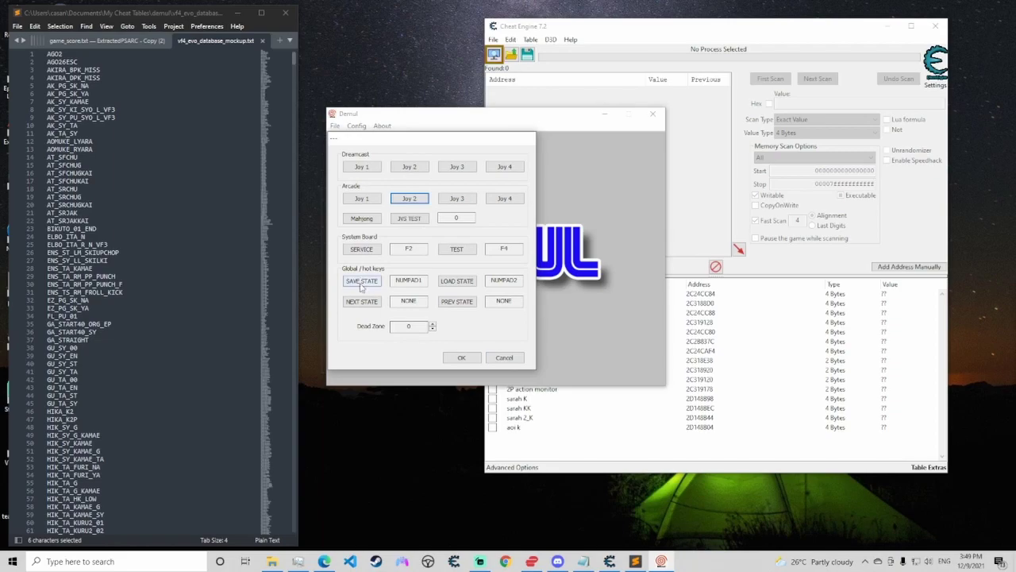
pyautogui.click(516, 359)
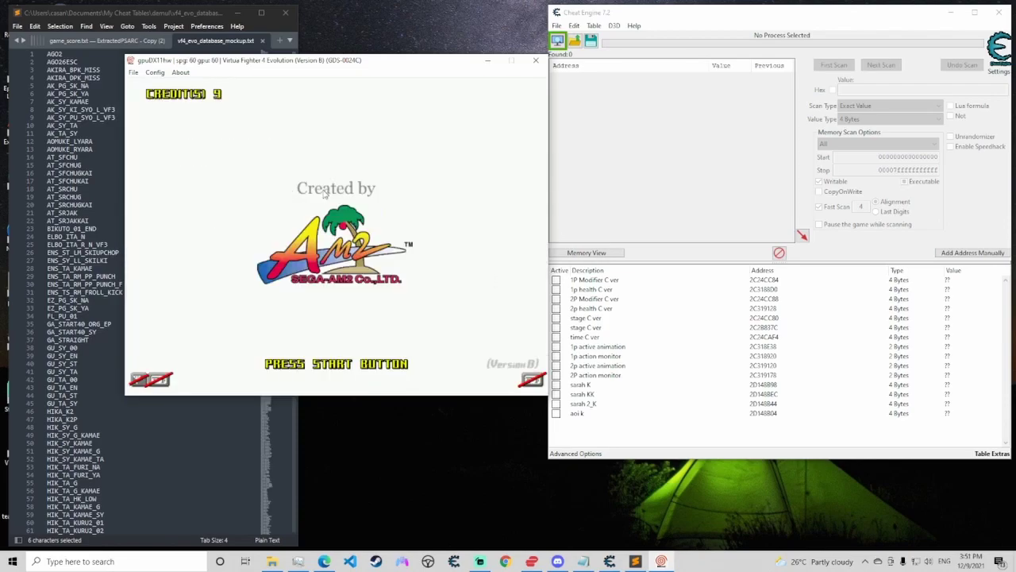
# Reposition the Virtua Fighter 4 Evolution game window, set the system volume to 19, and return focus to the game
pyautogui.moveTo(358, 70); pyautogui.dragTo(389, 72)
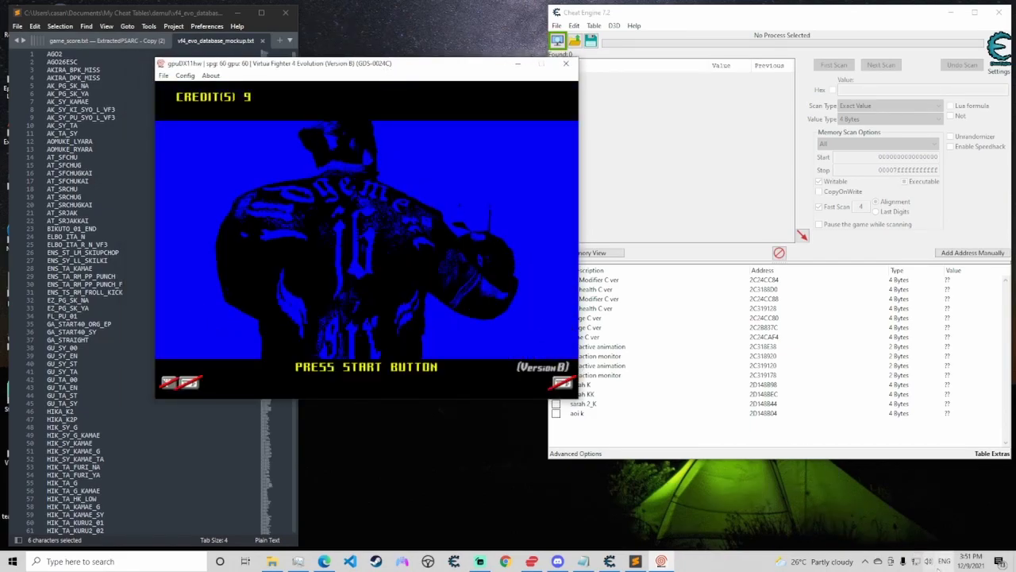
pyautogui.click(891, 539)
pyautogui.click(886, 536)
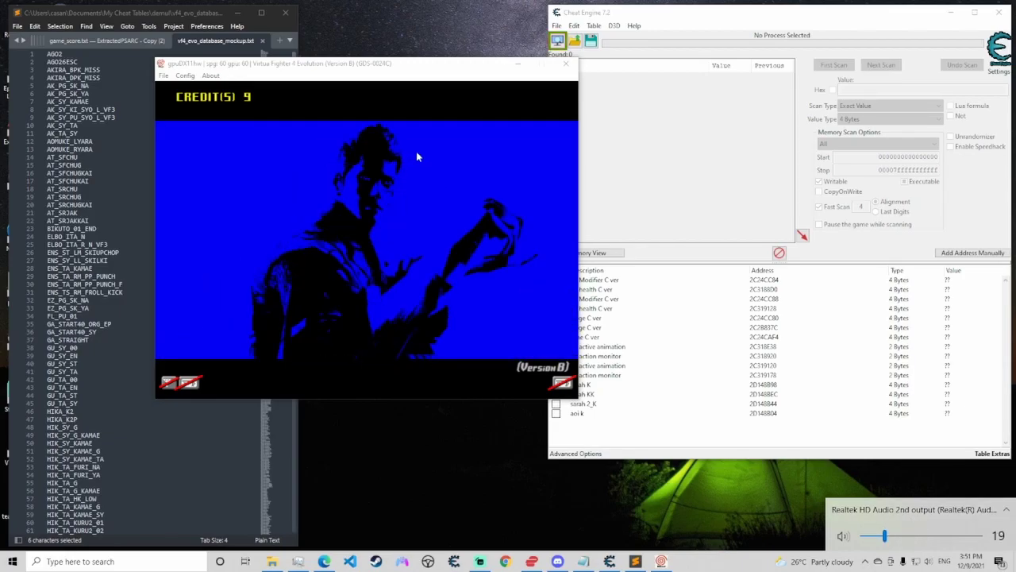
pyautogui.click(416, 69)
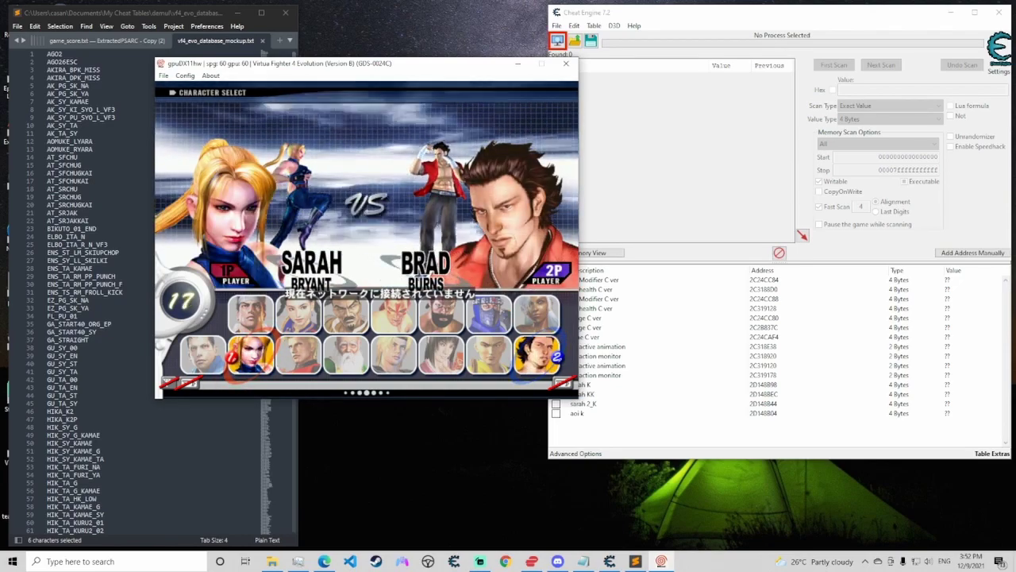
# Attach Cheat Engine to the running Virtua Fighter 4 Evolution emulator process and keep the current address list
pyautogui.click(558, 40)
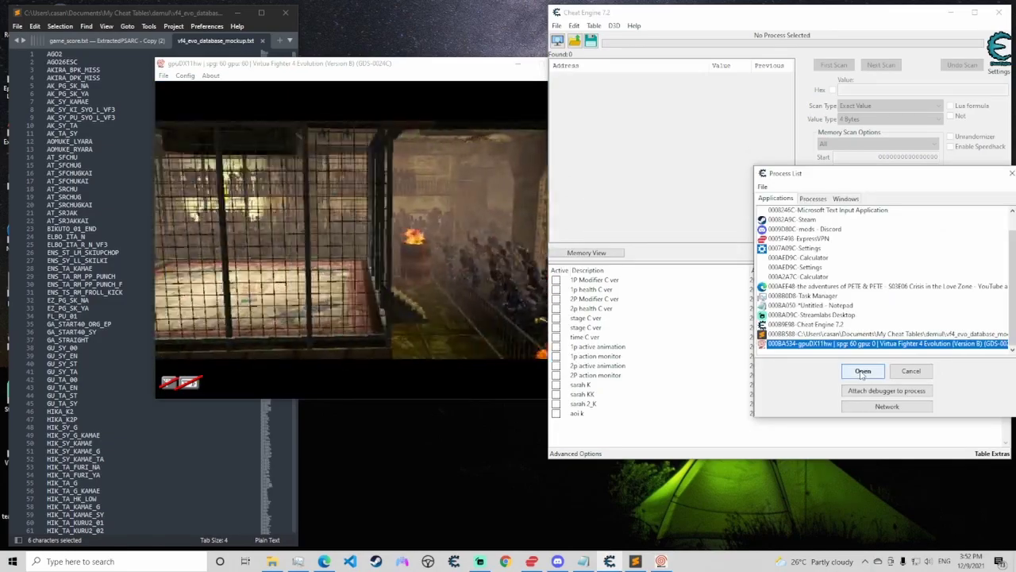
pyautogui.click(862, 372)
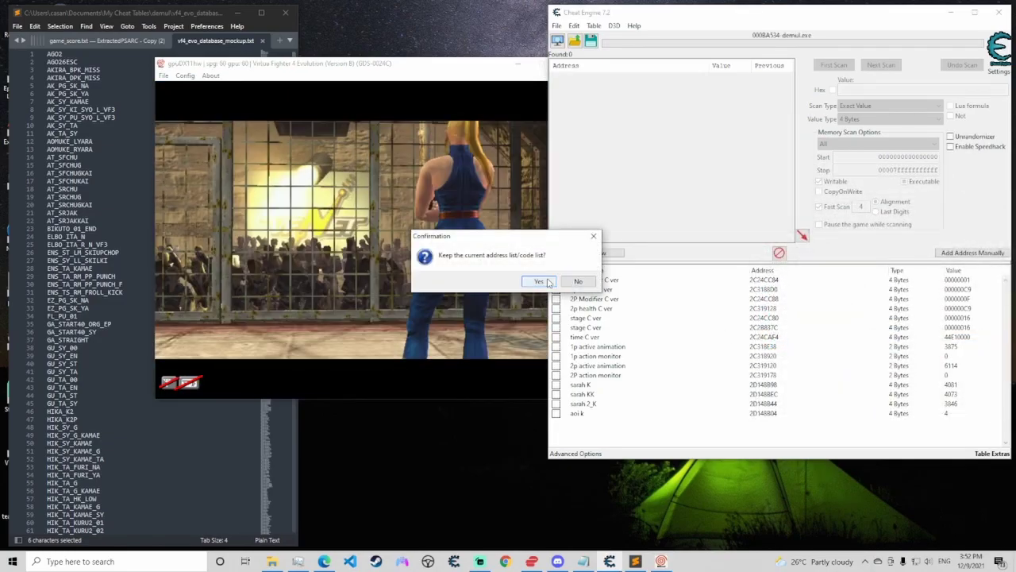
pyautogui.click(547, 283)
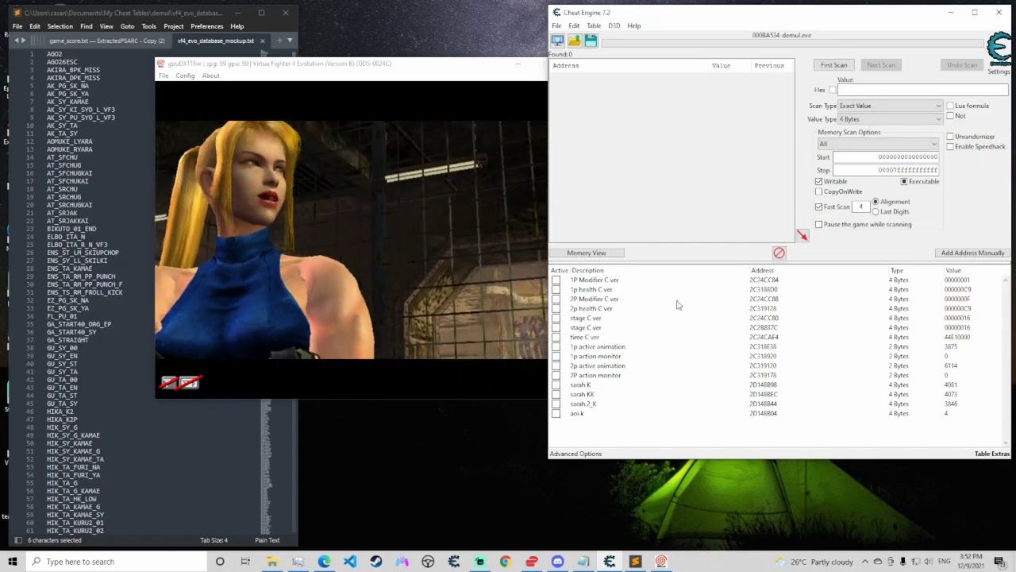